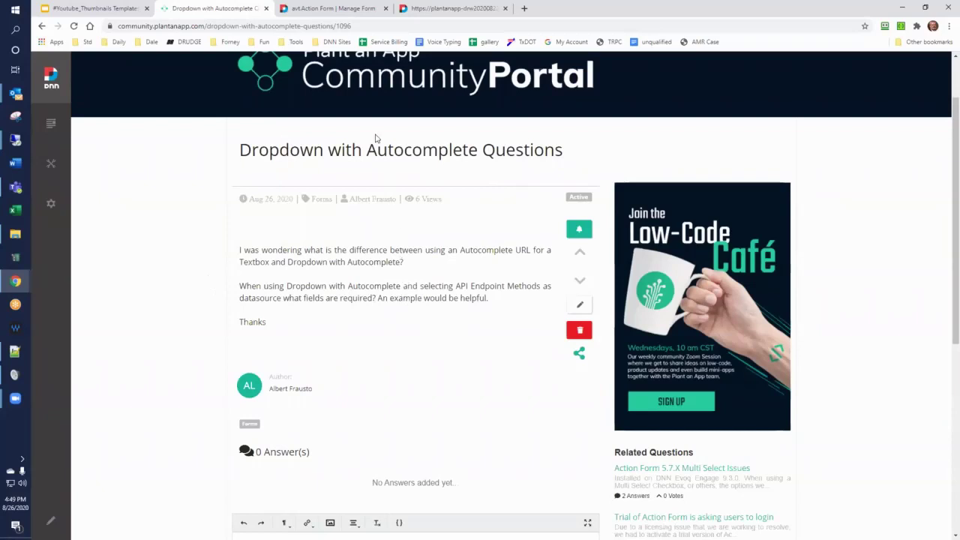
Test the Dropdown with Autocomplete field on the User Lookup page by searching for the test user's first name and selecting the matching entry.
{"action": "left_click", "coordinate": [349, 11]}
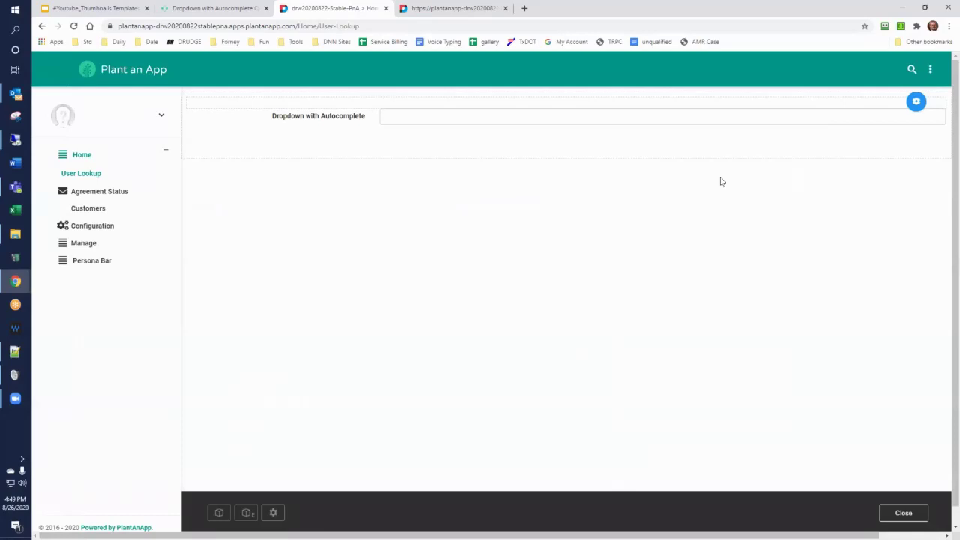
{"action": "left_click", "coordinate": [561, 118]}
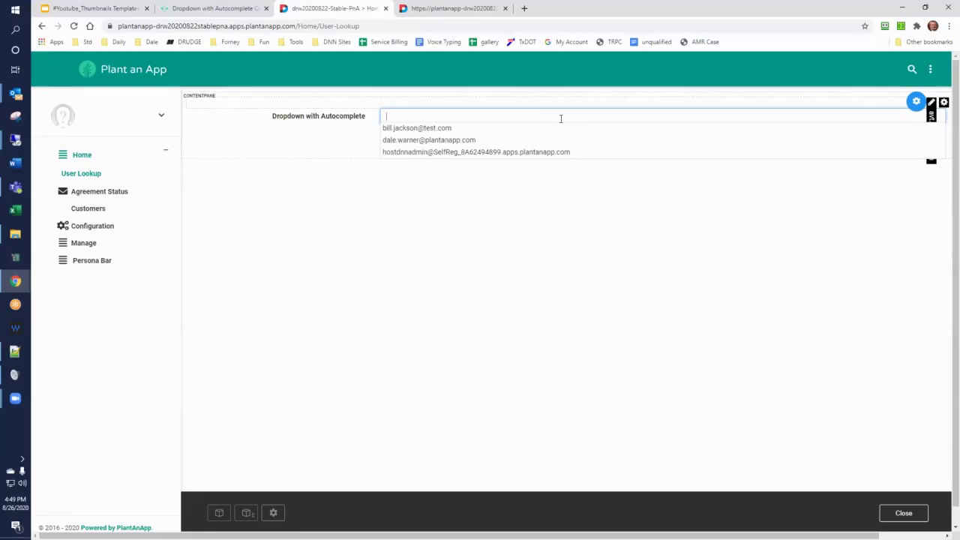
{"action": "type", "text": "bill"}
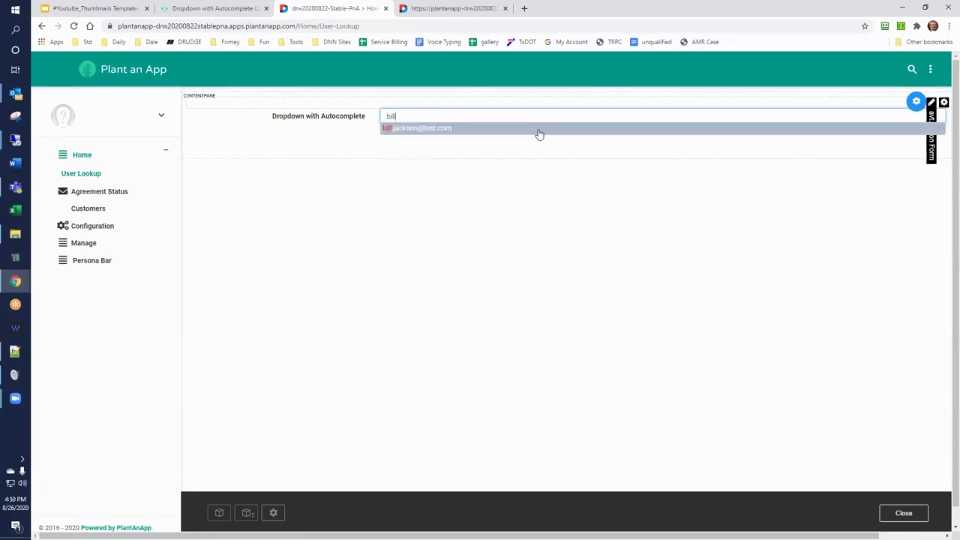
{"action": "left_click", "coordinate": [539, 134]}
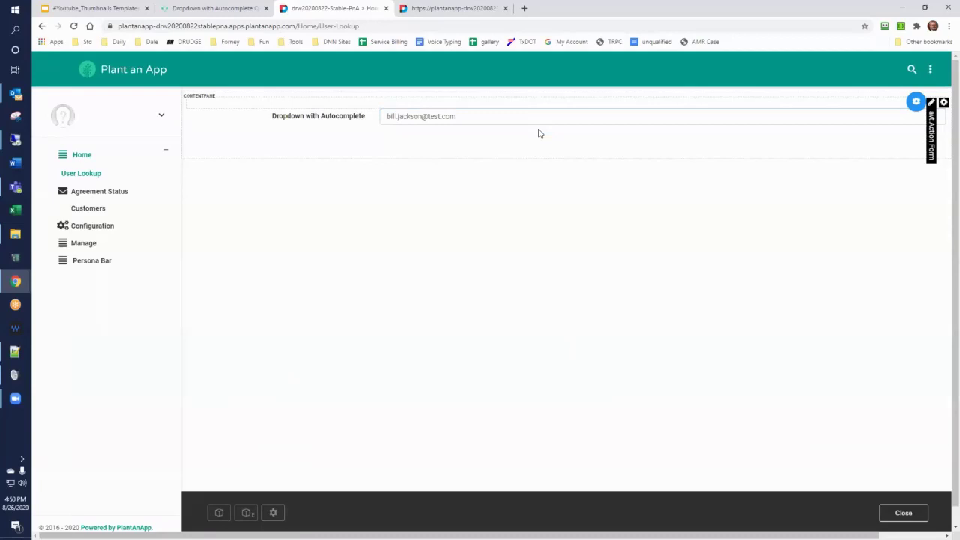
Open the UserLookup API endpoint from the site configuration for editing.
{"action": "left_click", "coordinate": [93, 226]}
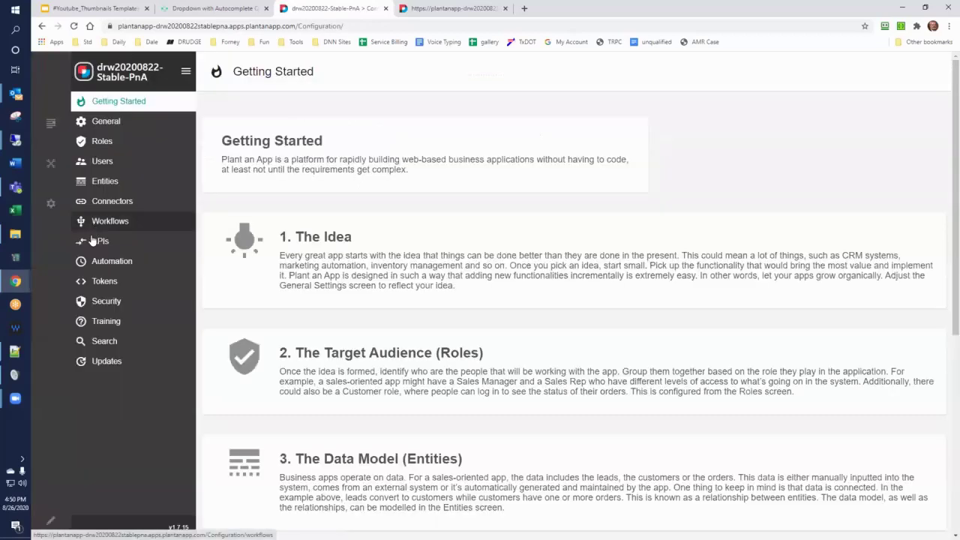
{"action": "left_click", "coordinate": [97, 245]}
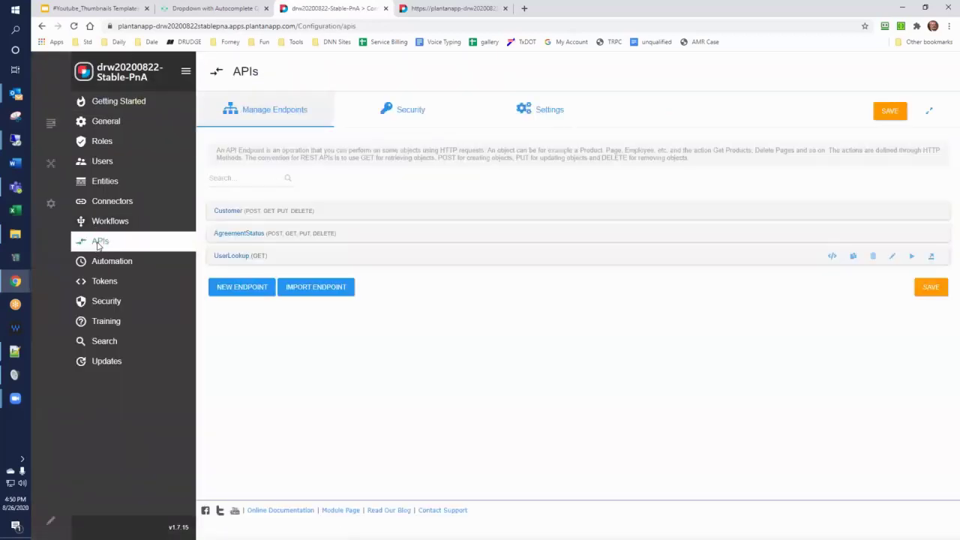
{"action": "left_click", "coordinate": [236, 259]}
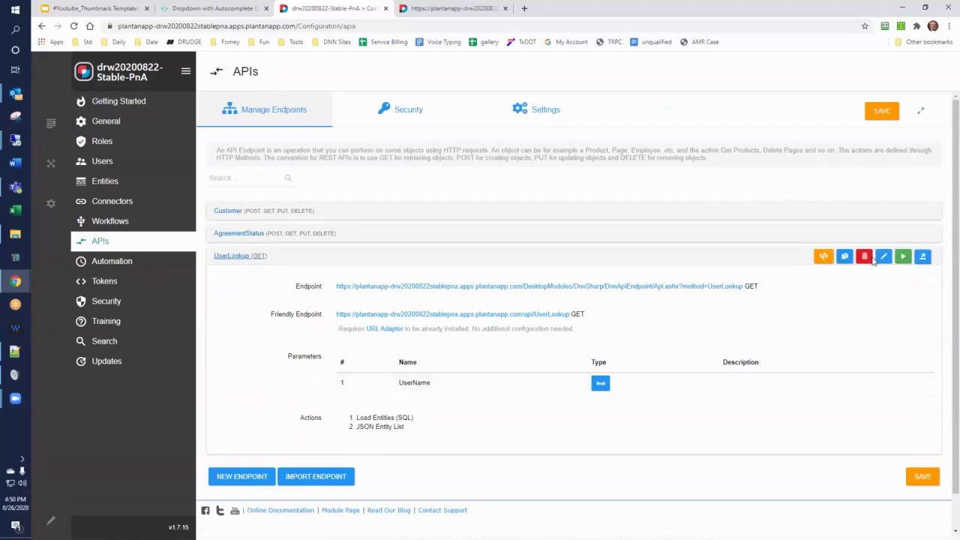
{"action": "left_click", "coordinate": [883, 257]}
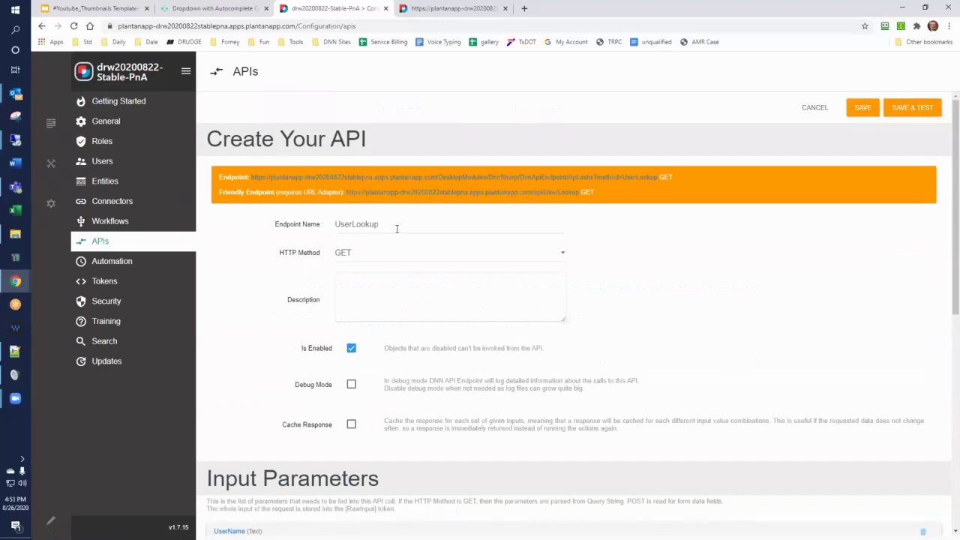
Examine the settings of the UserName input parameter in the UserLookup endpoint.
{"action": "scroll", "coordinate": [375, 243], "scroll_direction": "down", "scroll_amount": 3}
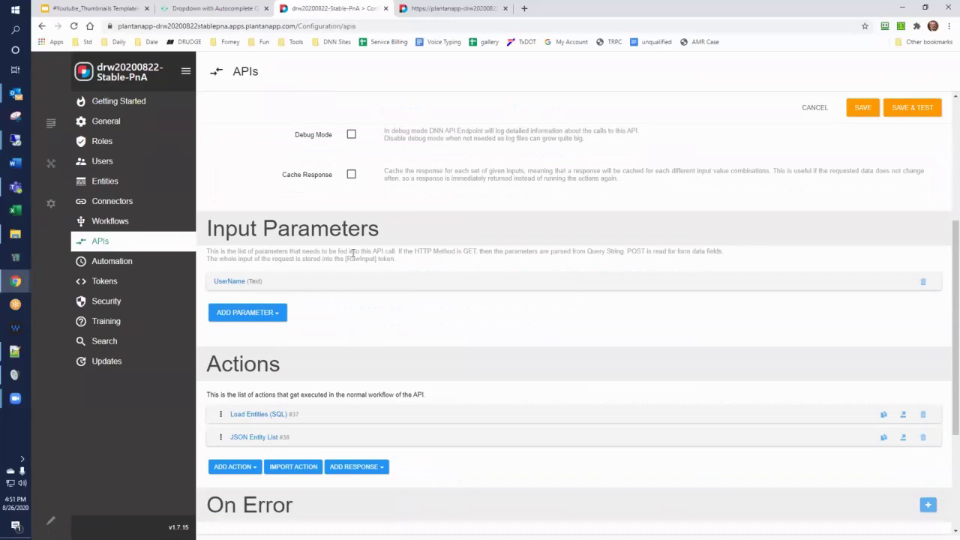
{"action": "left_click", "coordinate": [233, 280]}
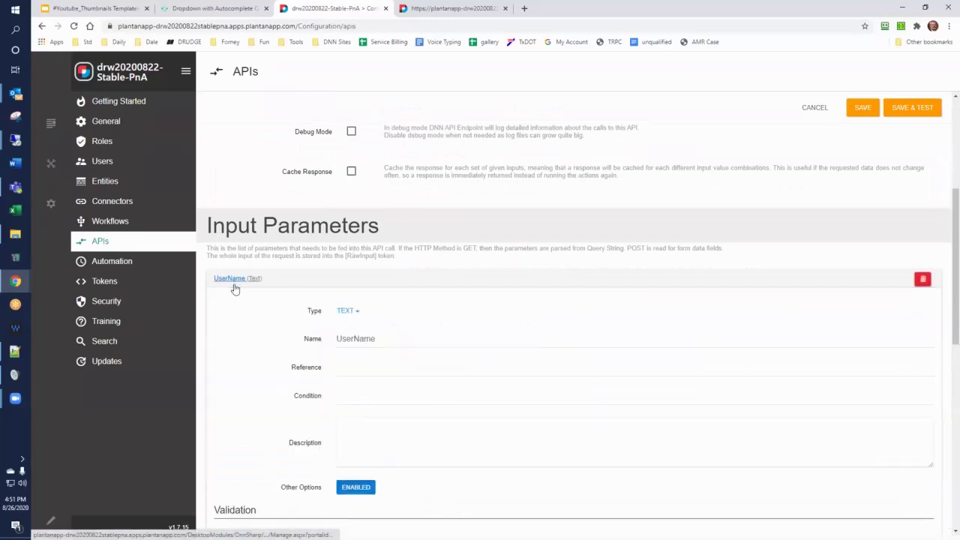
{"action": "scroll", "coordinate": [330, 222], "scroll_direction": "down", "scroll_amount": 2}
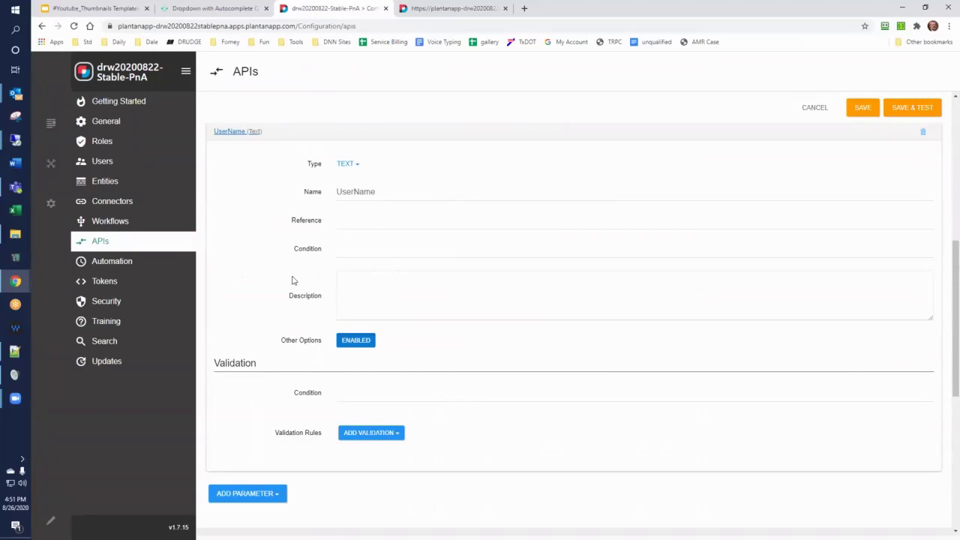
{"action": "scroll", "coordinate": [292, 280], "scroll_direction": "down", "scroll_amount": 5}
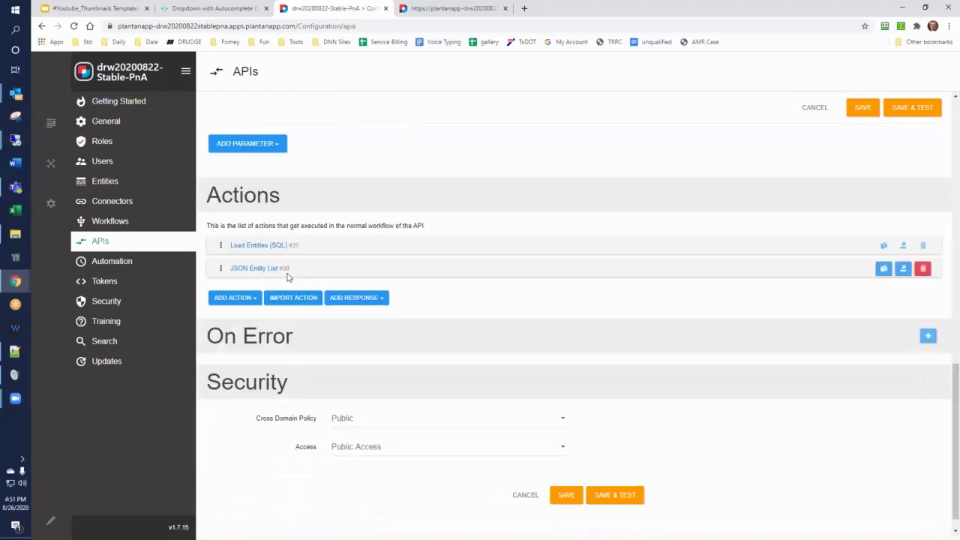
Examine the SQL query, bound username token and entity name of the Load Entities (SQL) action.
{"action": "left_click", "coordinate": [258, 246]}
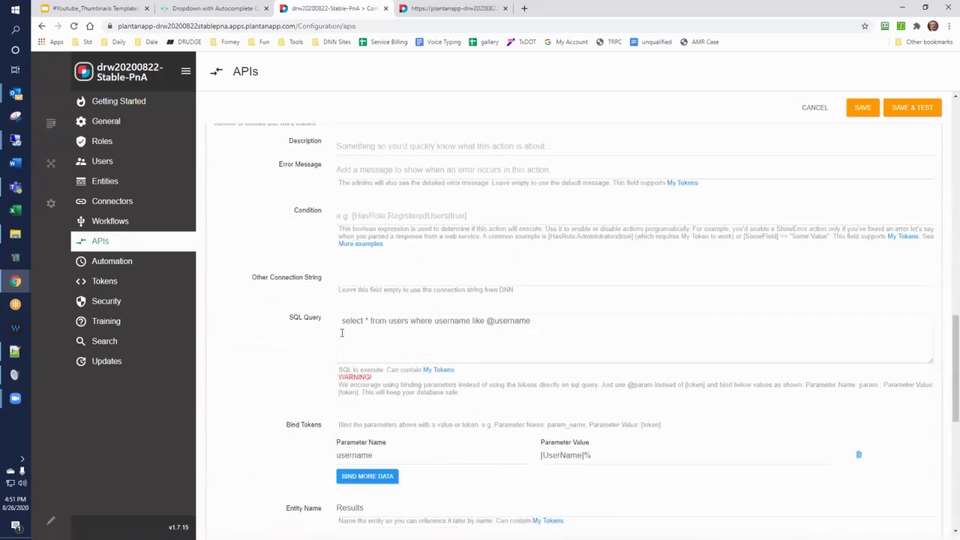
{"action": "scroll", "coordinate": [337, 331], "scroll_direction": "up", "scroll_amount": 1}
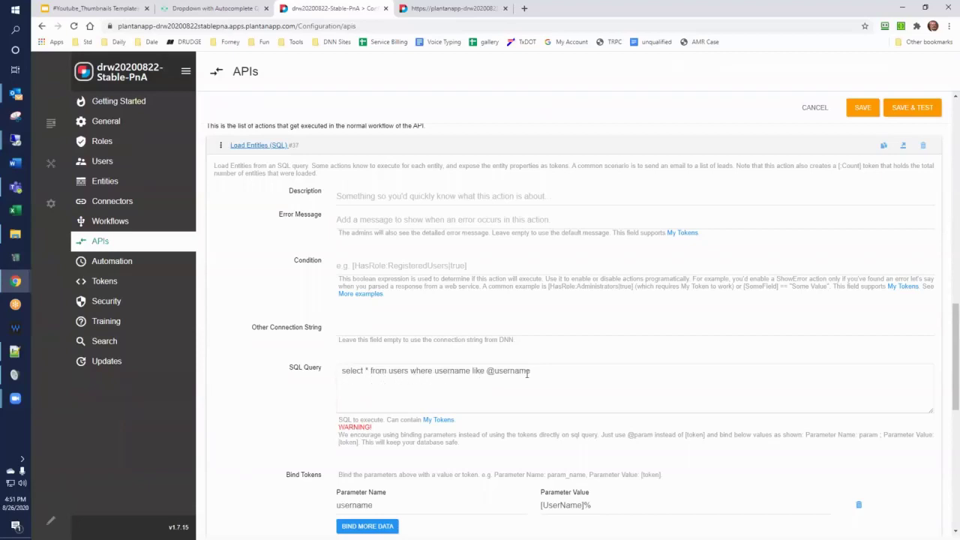
{"action": "scroll", "coordinate": [495, 386], "scroll_direction": "down", "scroll_amount": 1}
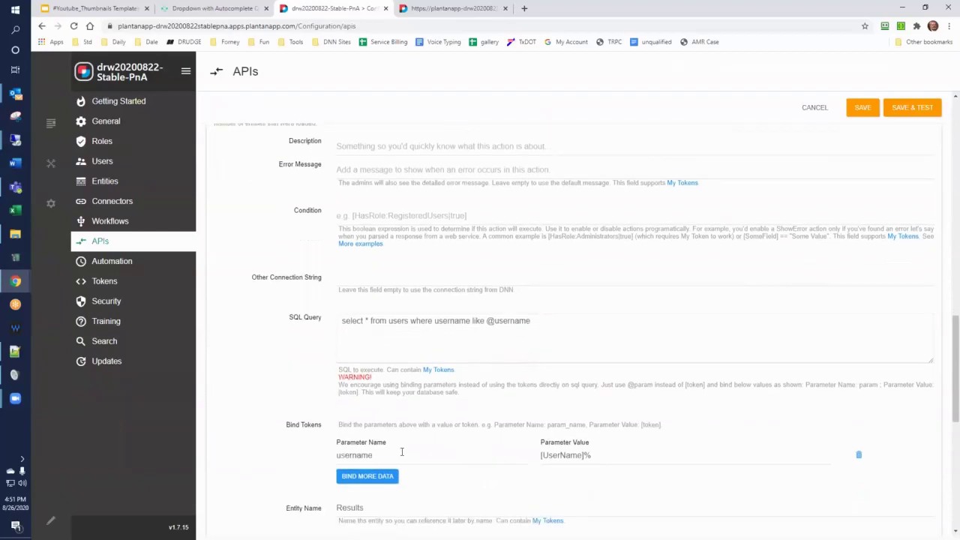
{"action": "left_click_drag", "start_coordinate": [633, 455], "coordinate": [461, 454]}
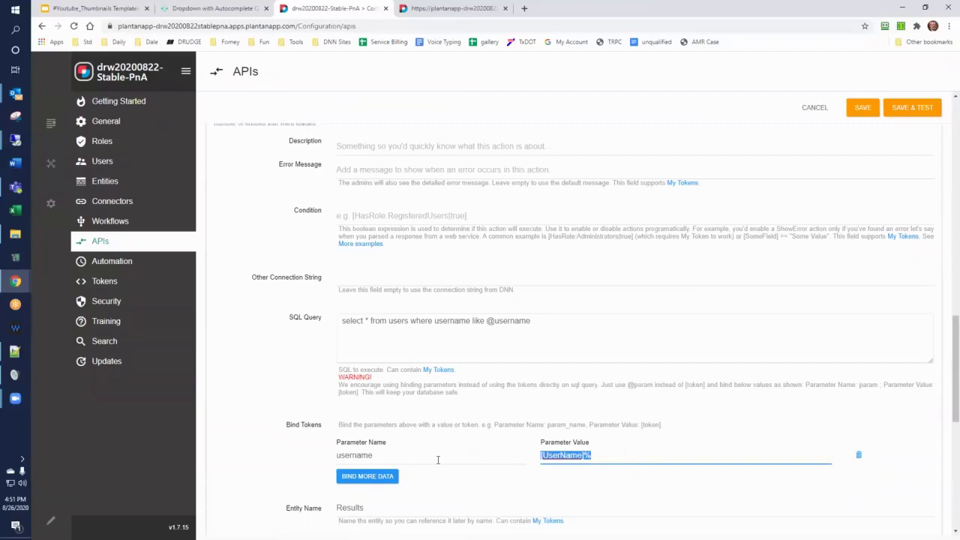
{"action": "left_click", "coordinate": [635, 454]}
{"action": "scroll", "coordinate": [632, 446], "scroll_direction": "down", "scroll_amount": 3}
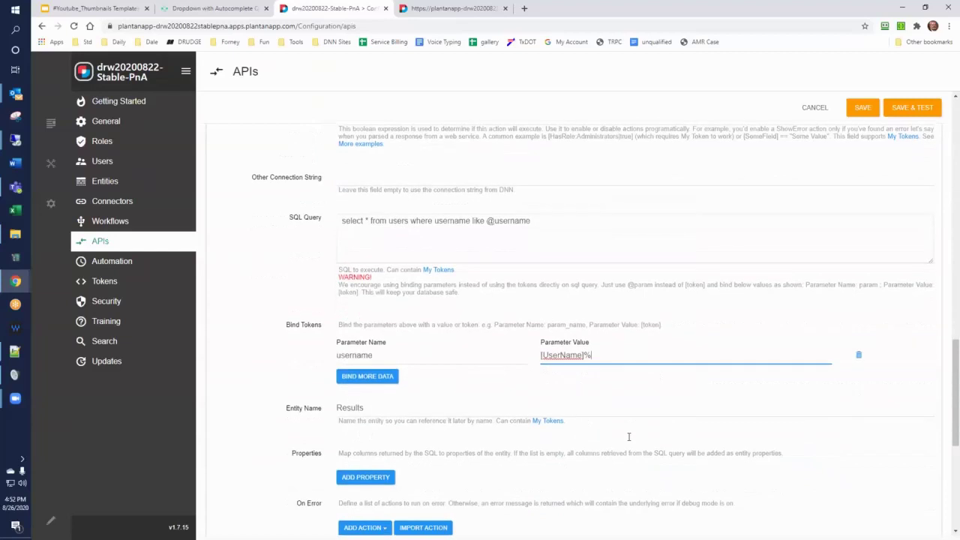
{"action": "scroll", "coordinate": [387, 430], "scroll_direction": "down", "scroll_amount": 2}
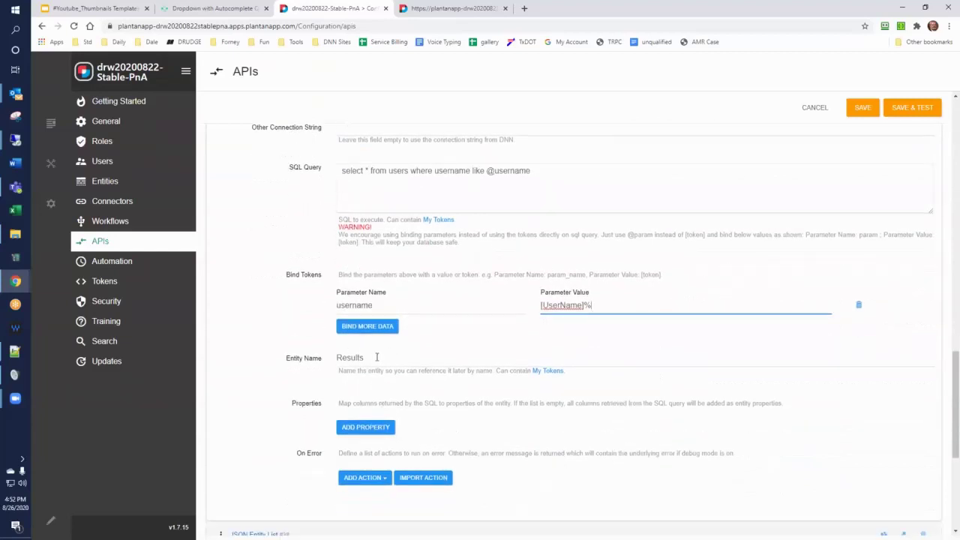
Examine the entity name and output settings of the JSON Entity List action.
{"action": "scroll", "coordinate": [377, 357], "scroll_direction": "down", "scroll_amount": 6}
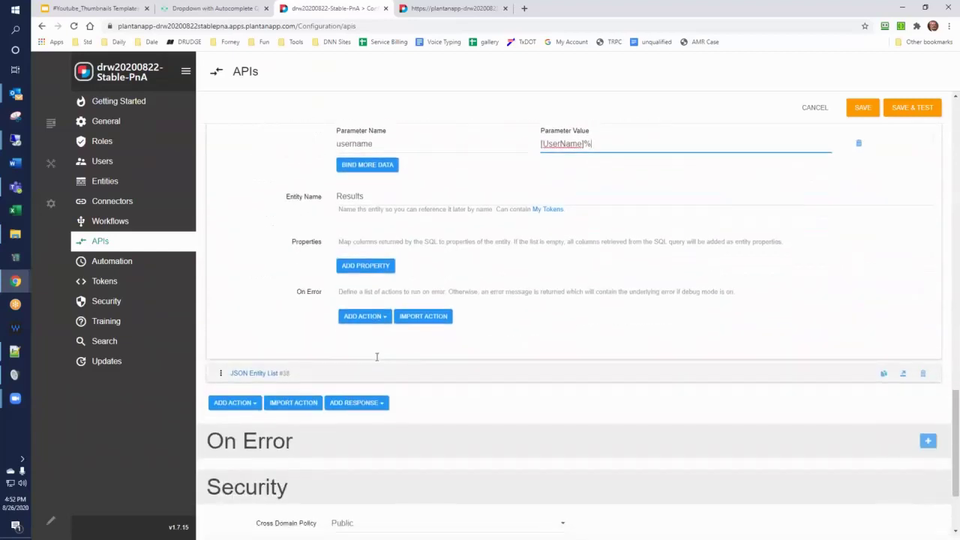
{"action": "left_click", "coordinate": [254, 285]}
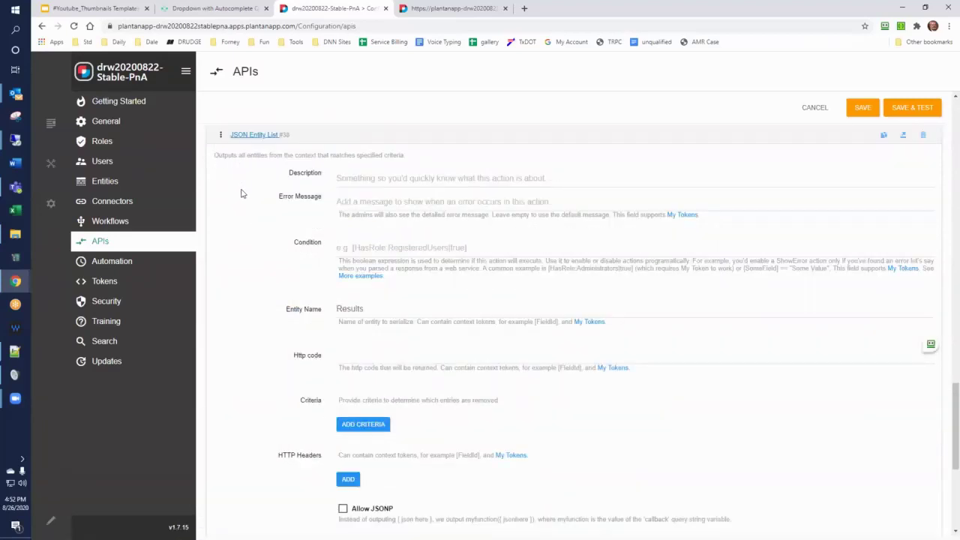
{"action": "scroll", "coordinate": [251, 255], "scroll_direction": "down", "scroll_amount": 4}
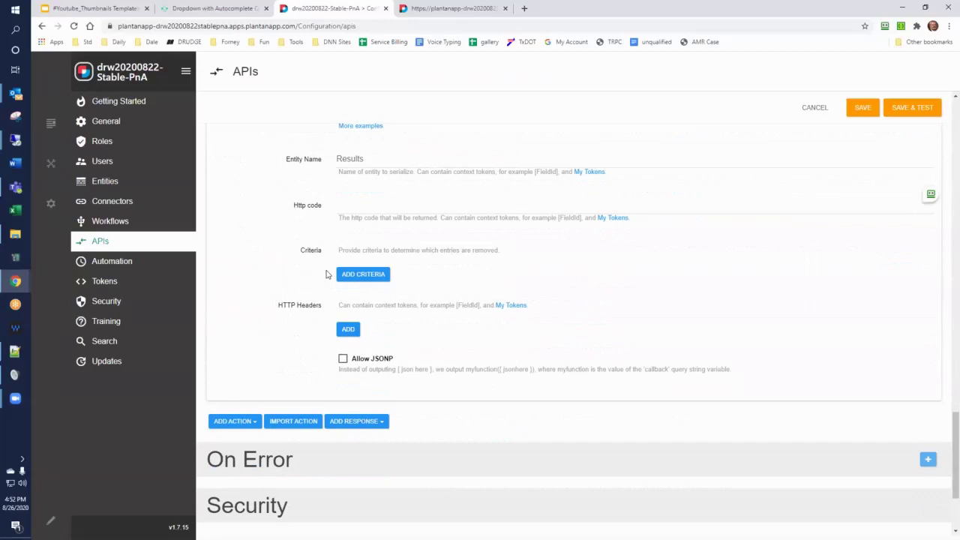
{"action": "scroll", "coordinate": [330, 274], "scroll_direction": "up", "scroll_amount": 1}
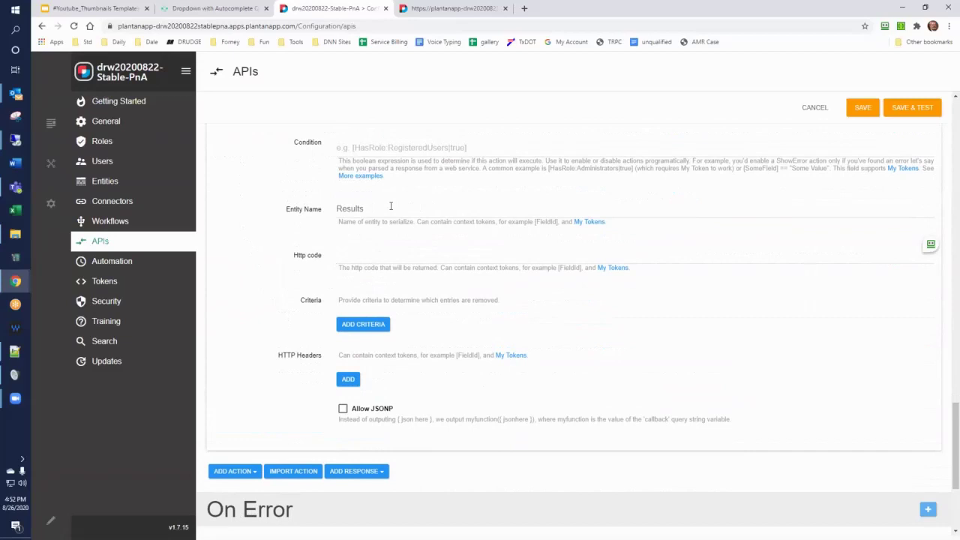
Save the UserLookup endpoint and test it with the test user's first name as the UserName parameter.
{"action": "left_click", "coordinate": [910, 109]}
{"action": "left_click", "coordinate": [427, 181]}
{"action": "type", "text": "bill"}
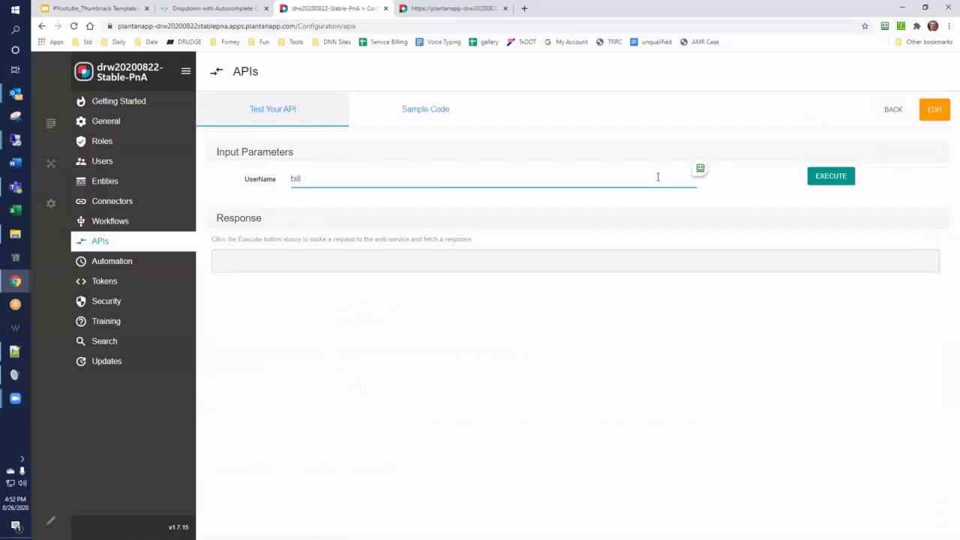
{"action": "left_click", "coordinate": [820, 178]}
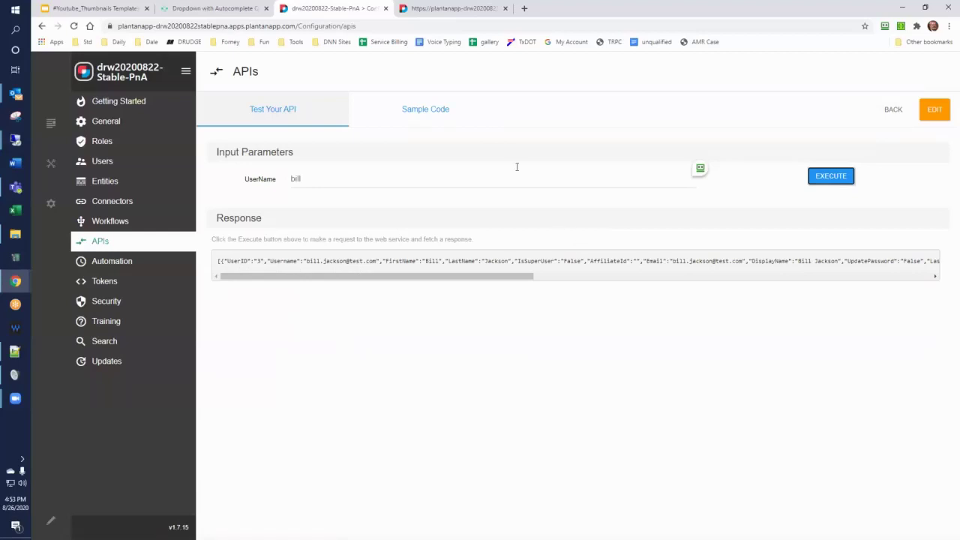
Copy the UserLookup endpoint URL from the sample code and return to the User Lookup page.
{"action": "left_click", "coordinate": [433, 112]}
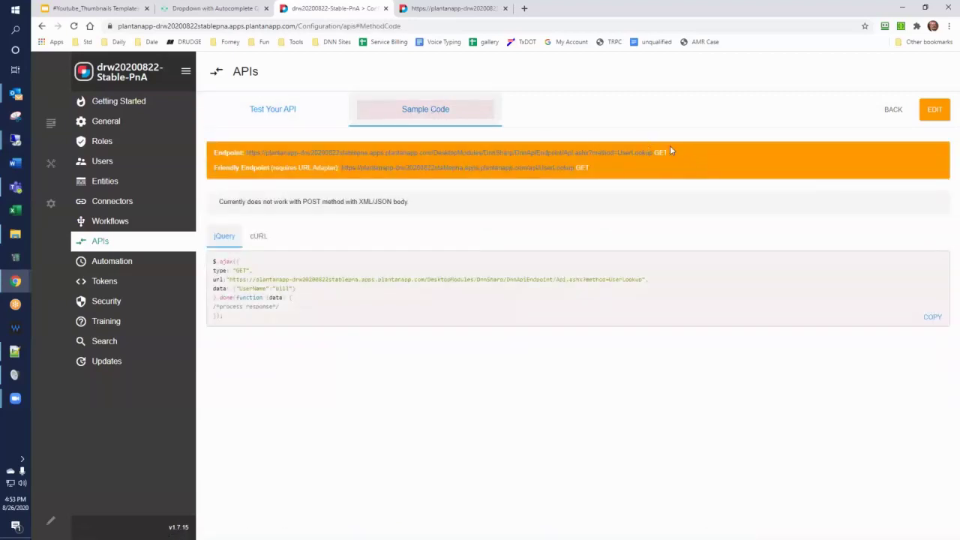
{"action": "left_click_drag", "start_coordinate": [658, 152], "coordinate": [247, 152]}
{"action": "right_click", "coordinate": [265, 154]}
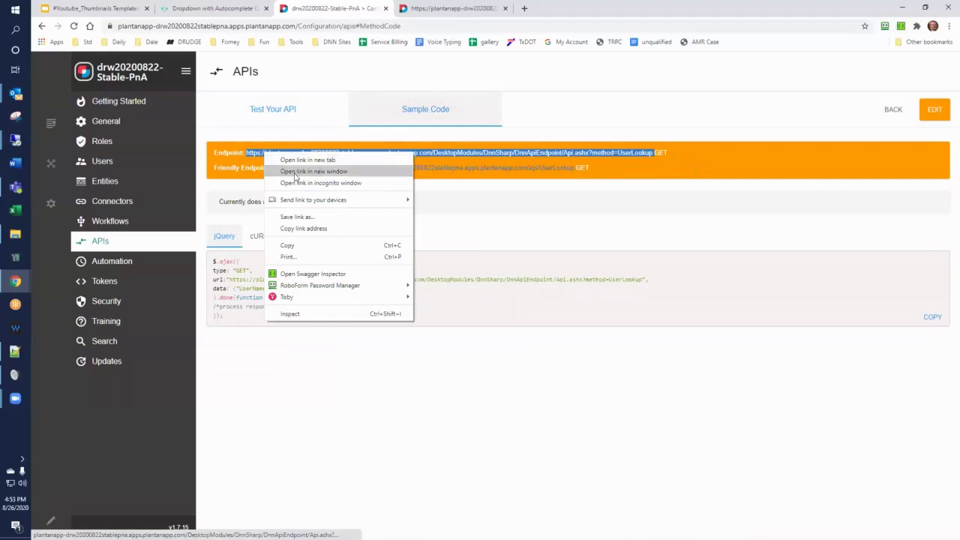
{"action": "left_click", "coordinate": [301, 246]}
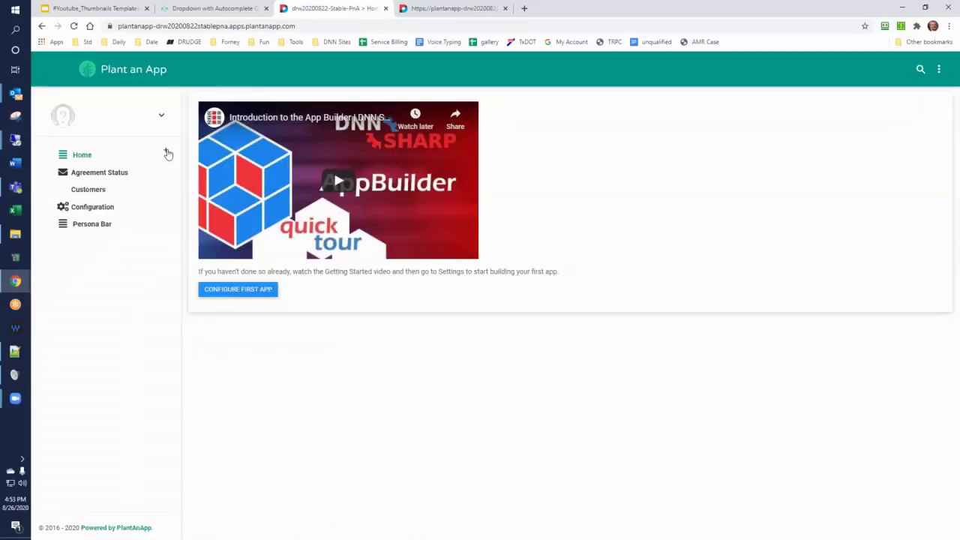
{"action": "mouse_move", "coordinate": [168, 154]}
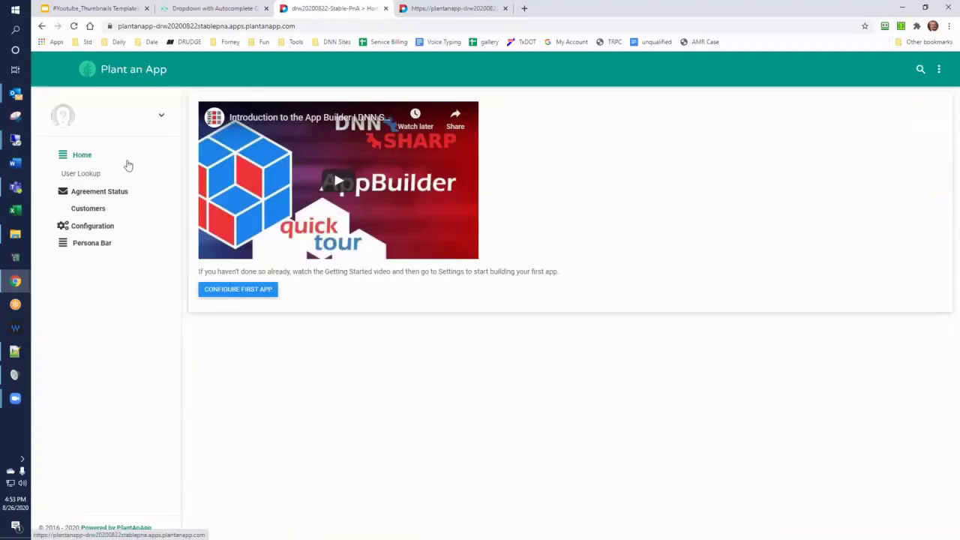
{"action": "left_click", "coordinate": [88, 174]}
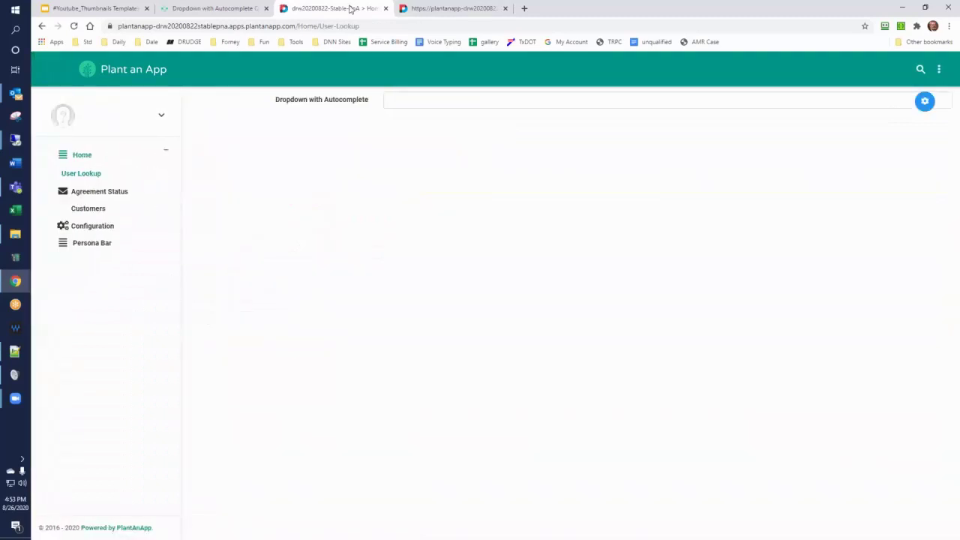
Query the UserLookup endpoint directly in the browser, appending &username= with the test user's first name to its URL.
{"action": "left_click", "coordinate": [445, 8]}
{"action": "left_click_drag", "start_coordinate": [564, 25], "coordinate": [590, 25]}
{"action": "key", "text": "BackSpace"}
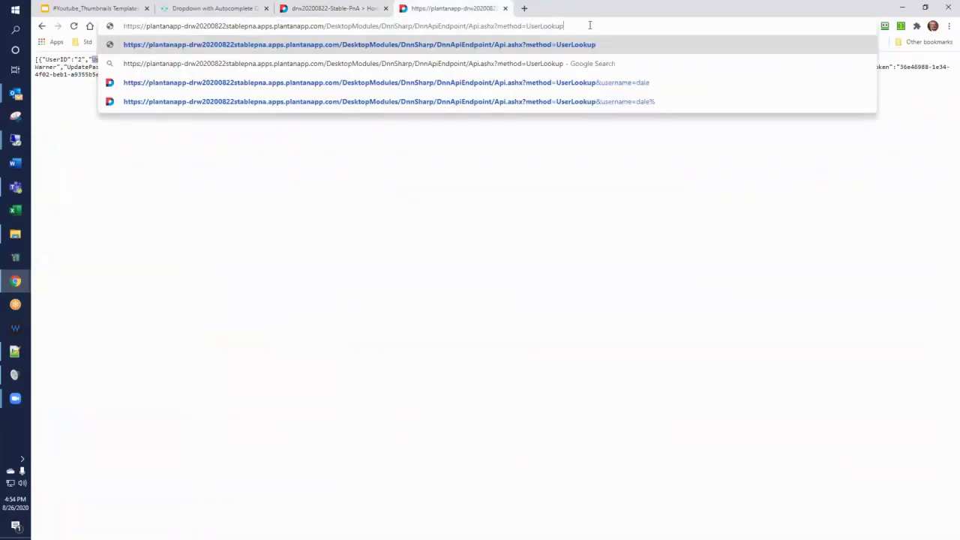
{"action": "type", "text": "&username="}
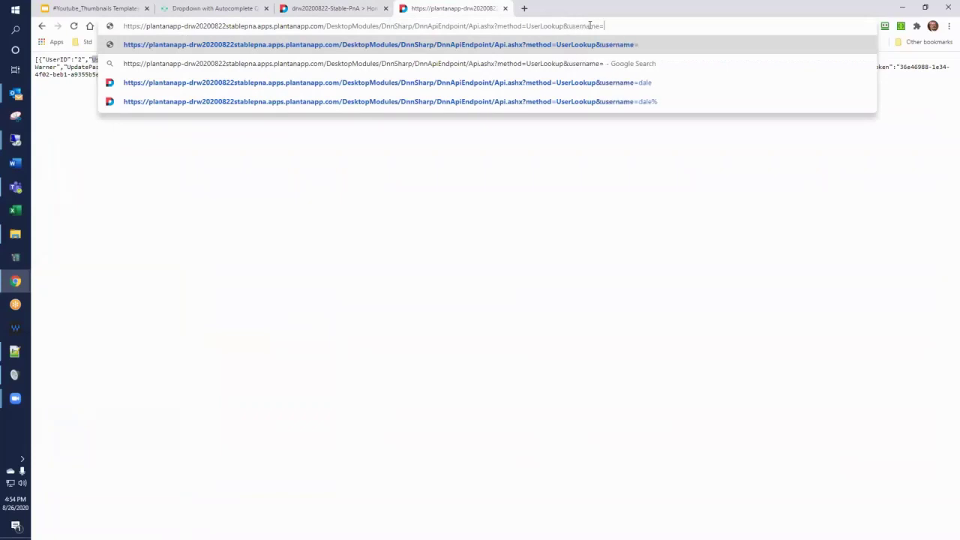
{"action": "type", "text": "bill"}
{"action": "key", "text": "Return"}
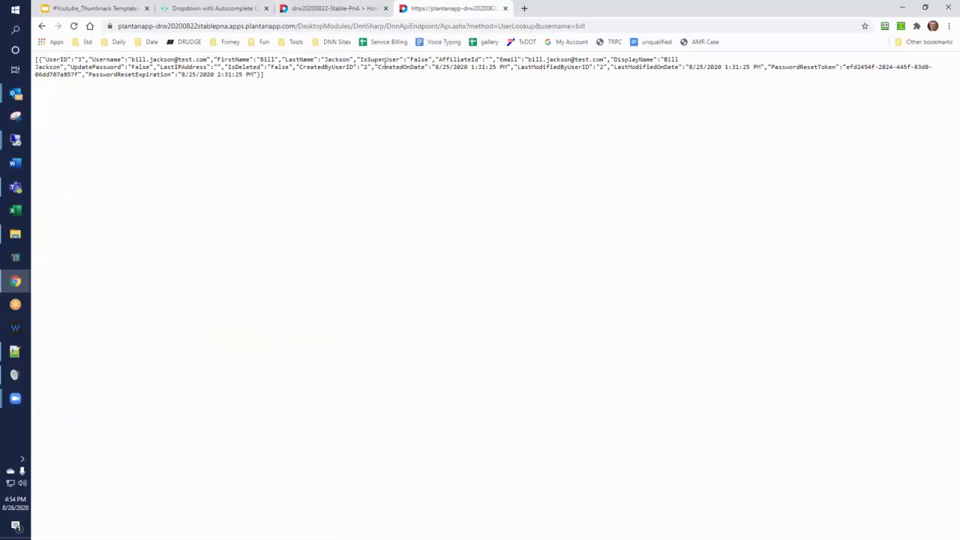
Open the User Lookup form's full-screen management page in a new browser tab and expand the DropdownwithAutocomplete field.
{"action": "left_click", "coordinate": [365, 10]}
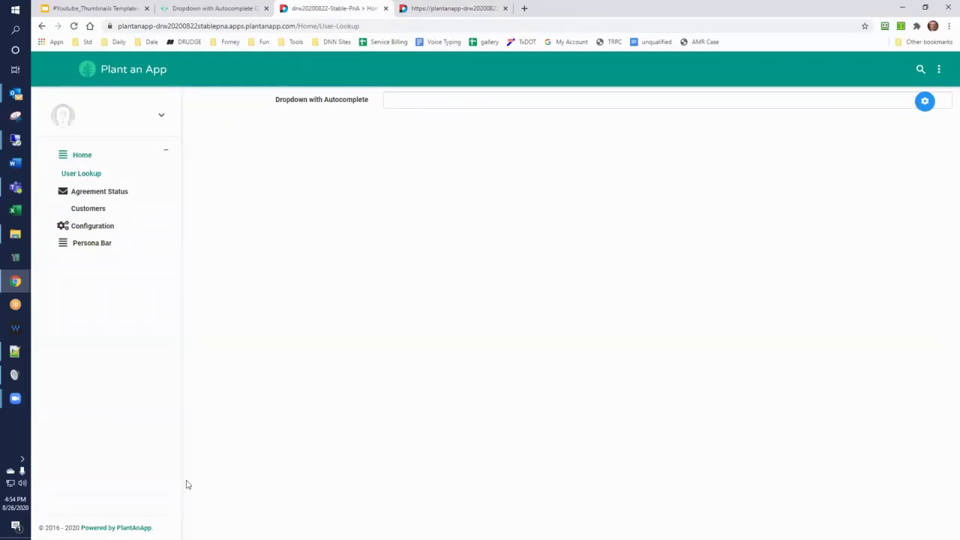
{"action": "mouse_move", "coordinate": [932, 101]}
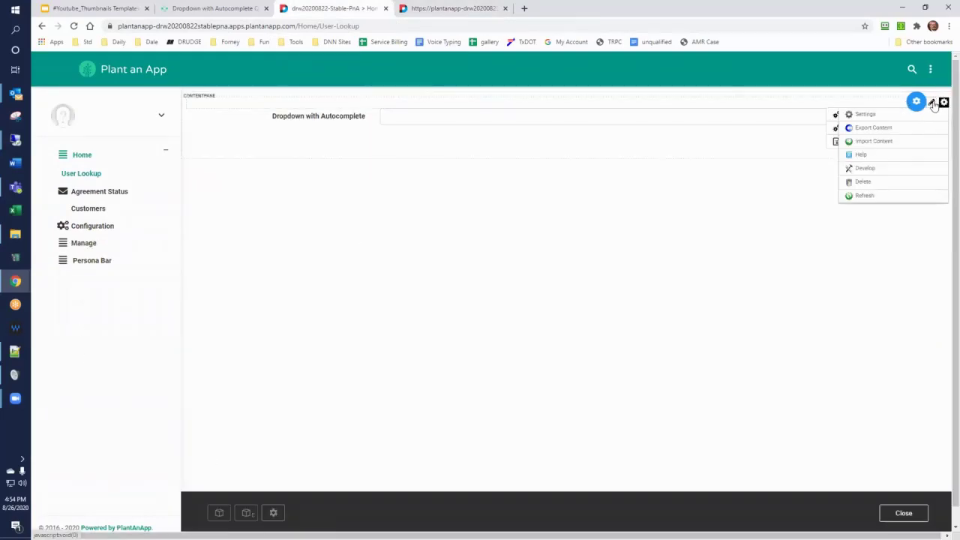
{"action": "right_click", "coordinate": [878, 129]}
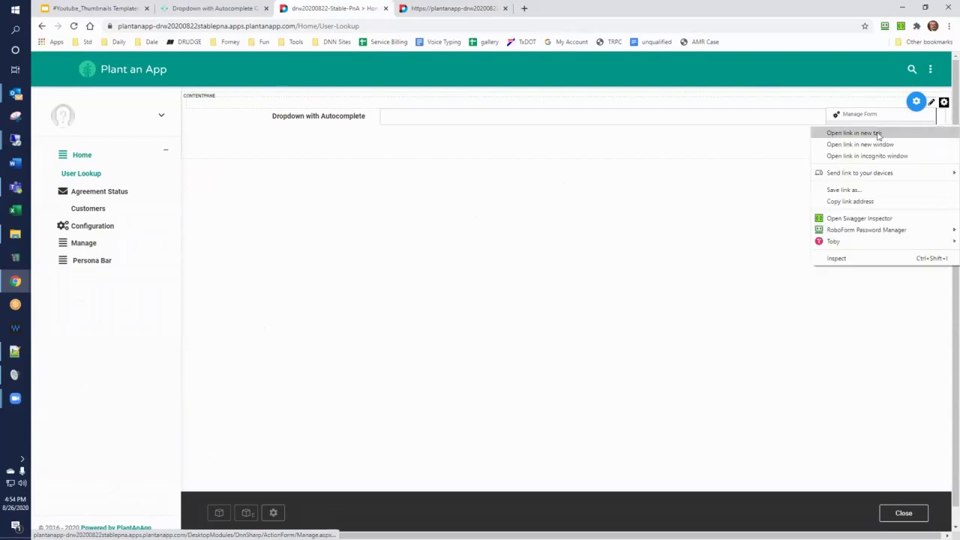
{"action": "left_click", "coordinate": [840, 132]}
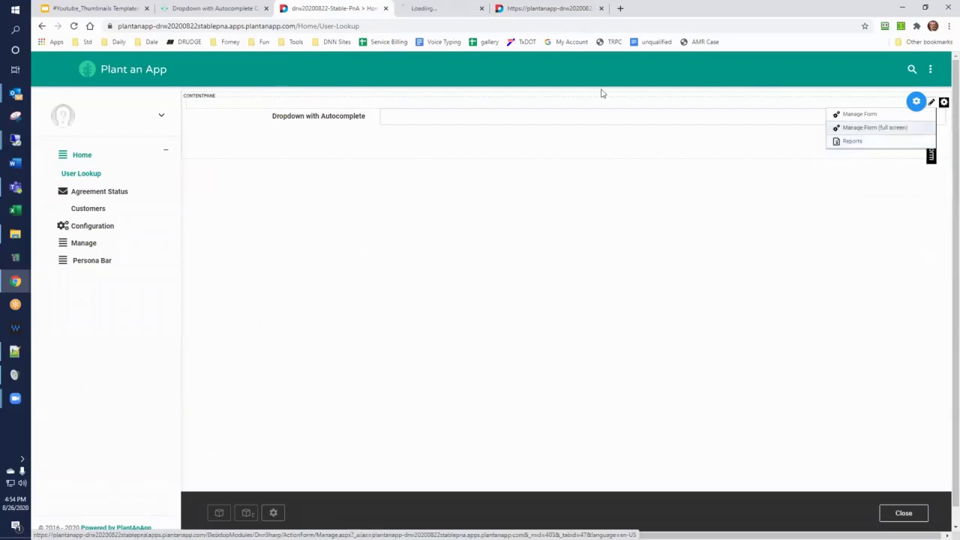
{"action": "left_click", "coordinate": [455, 10]}
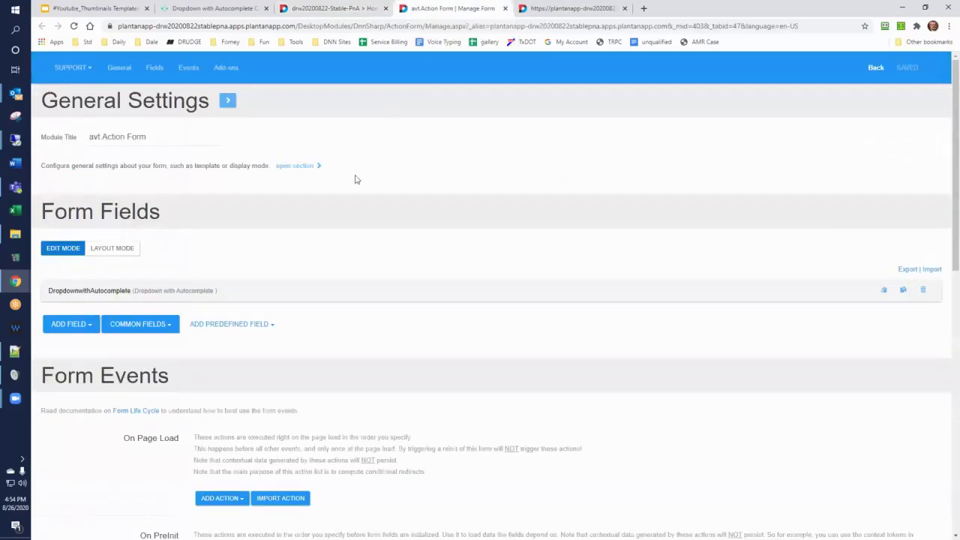
{"action": "left_click", "coordinate": [108, 291]}
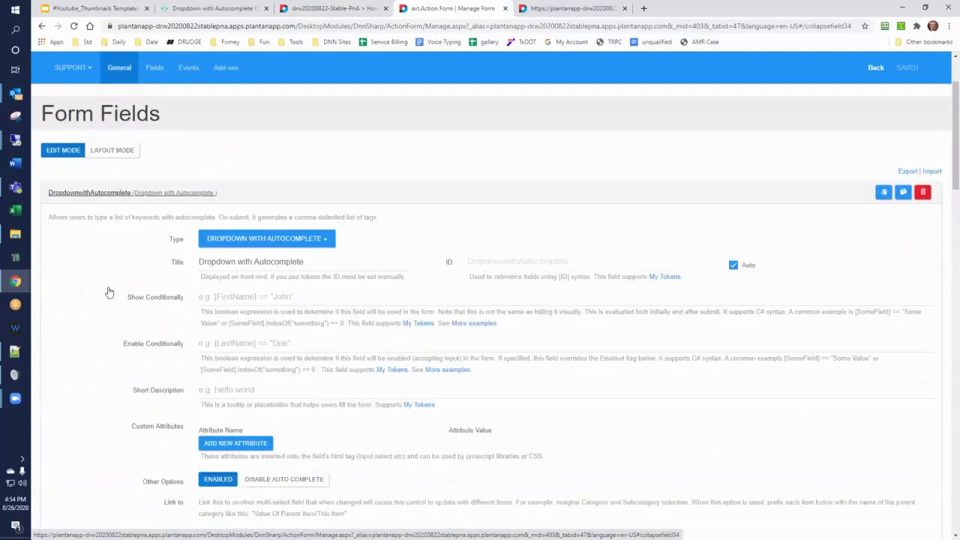
Review the field's API Endpoint Methods data source, checking the module choices and keeping UserLookup #17 (GET) as the API method.
{"action": "scroll", "coordinate": [256, 165], "scroll_direction": "down", "scroll_amount": 3}
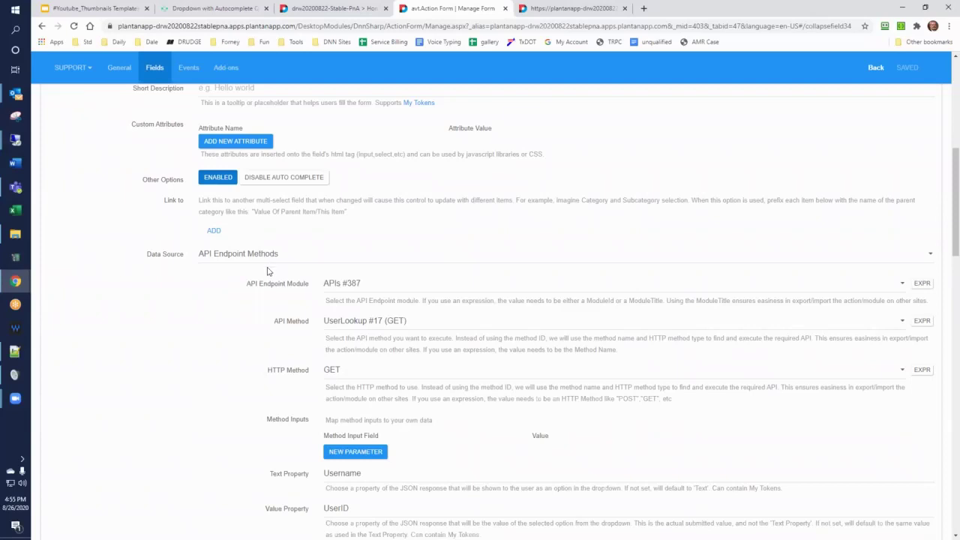
{"action": "scroll", "coordinate": [336, 288], "scroll_direction": "down", "scroll_amount": 2}
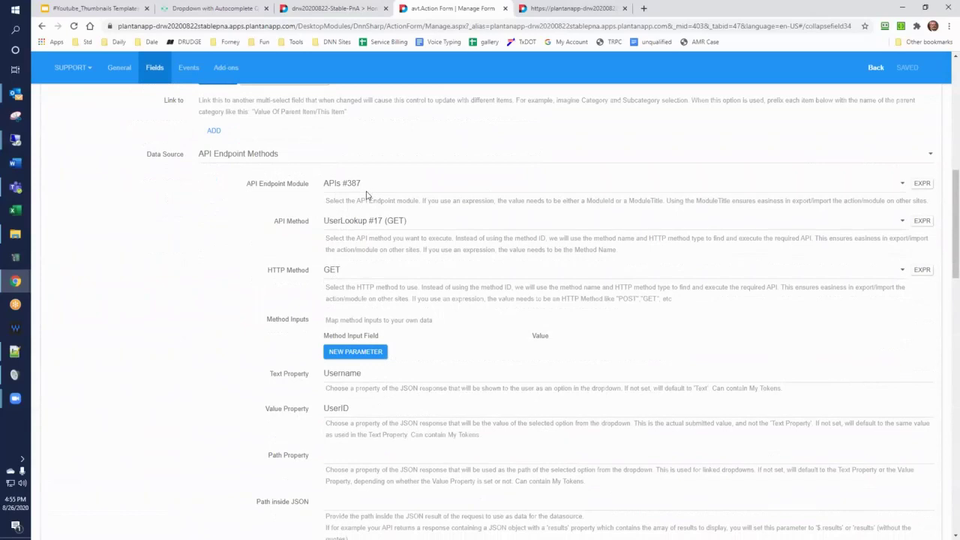
{"action": "left_click", "coordinate": [368, 189]}
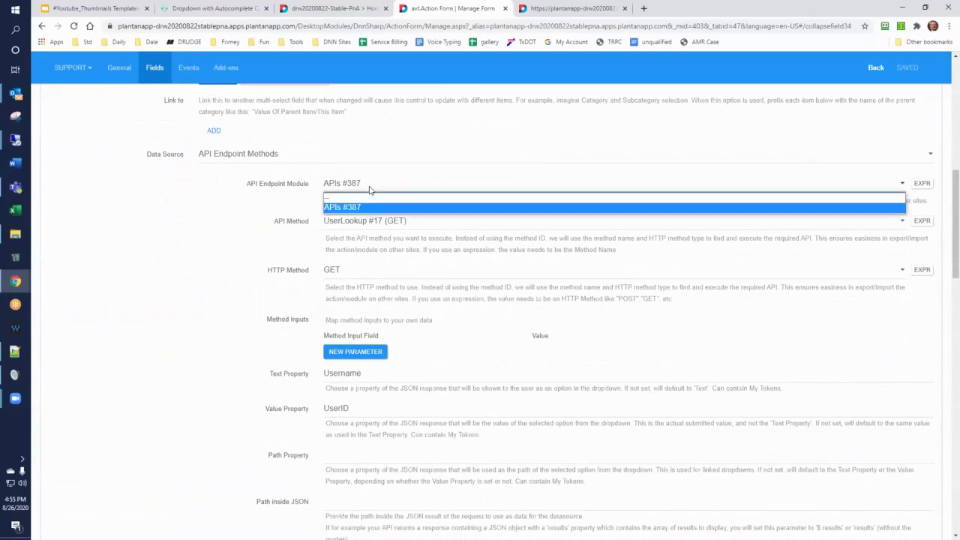
{"action": "left_click", "coordinate": [369, 189]}
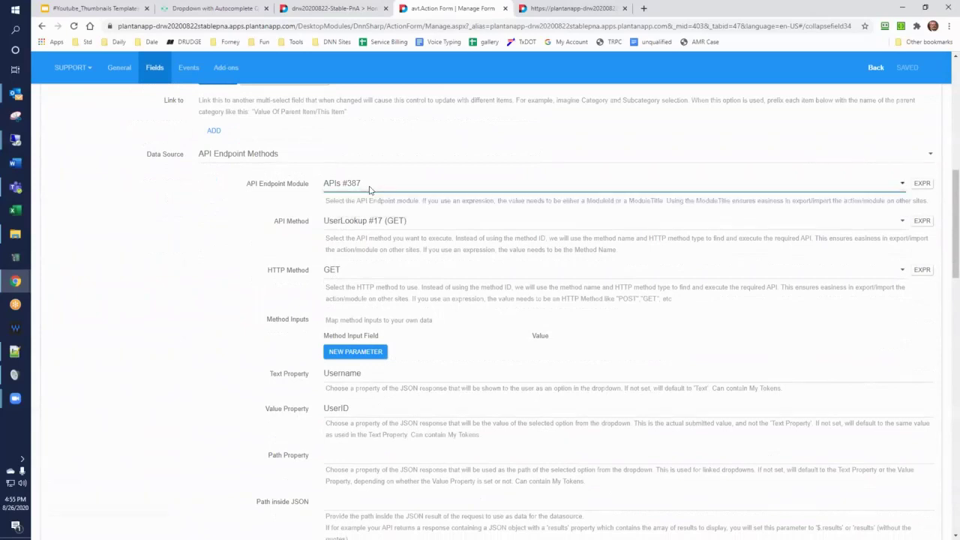
{"action": "scroll", "coordinate": [369, 187], "scroll_direction": "down", "scroll_amount": 1}
{"action": "left_click", "coordinate": [414, 174]}
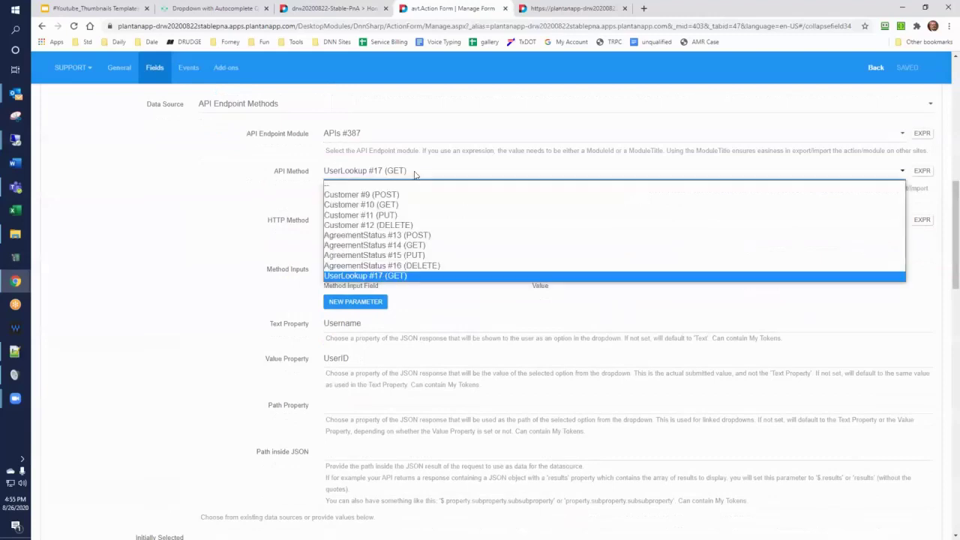
{"action": "left_click", "coordinate": [407, 276]}
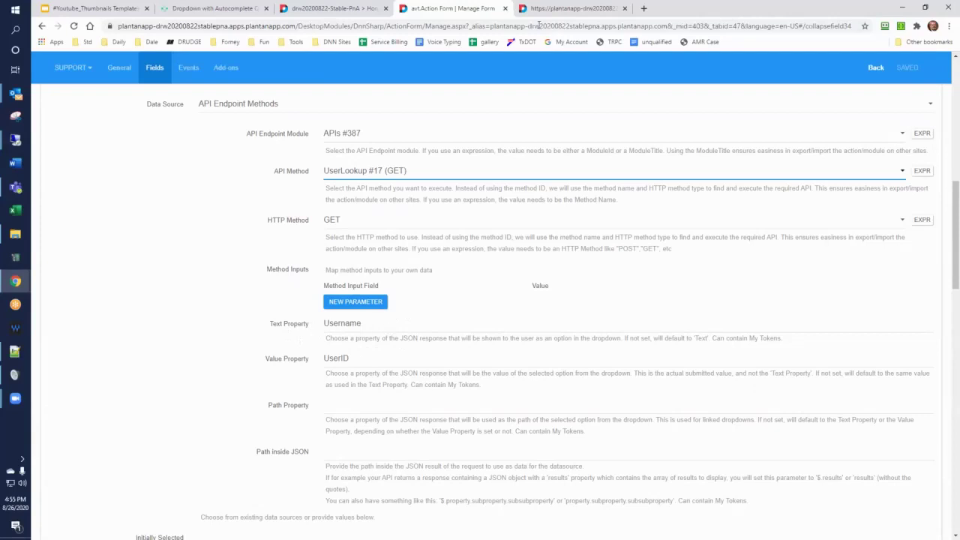
Compare the UserID and Username properties in the endpoint's JSON response with the field's Text Property and Value Property.
{"action": "left_click", "coordinate": [554, 8]}
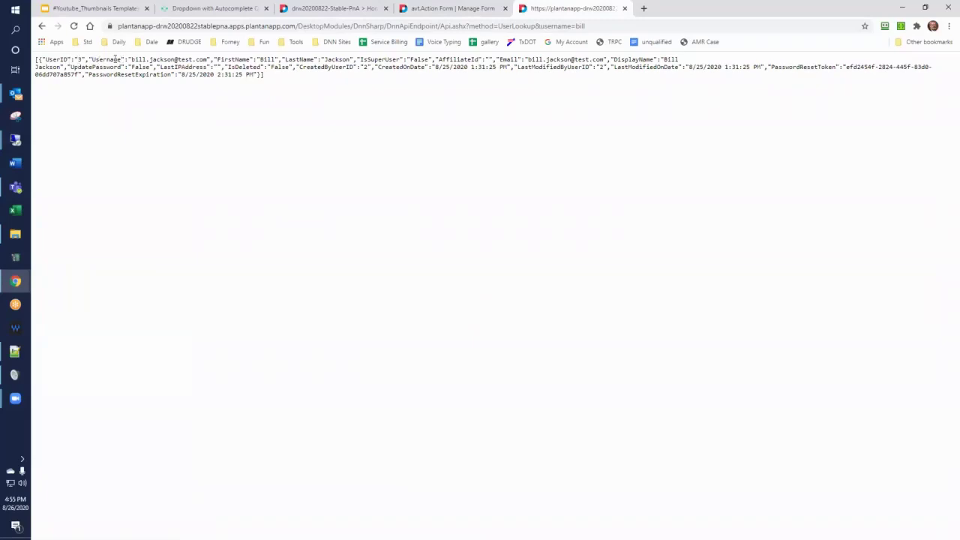
{"action": "left_click_drag", "start_coordinate": [122, 59], "coordinate": [43, 59]}
{"action": "left_click", "coordinate": [442, 8]}
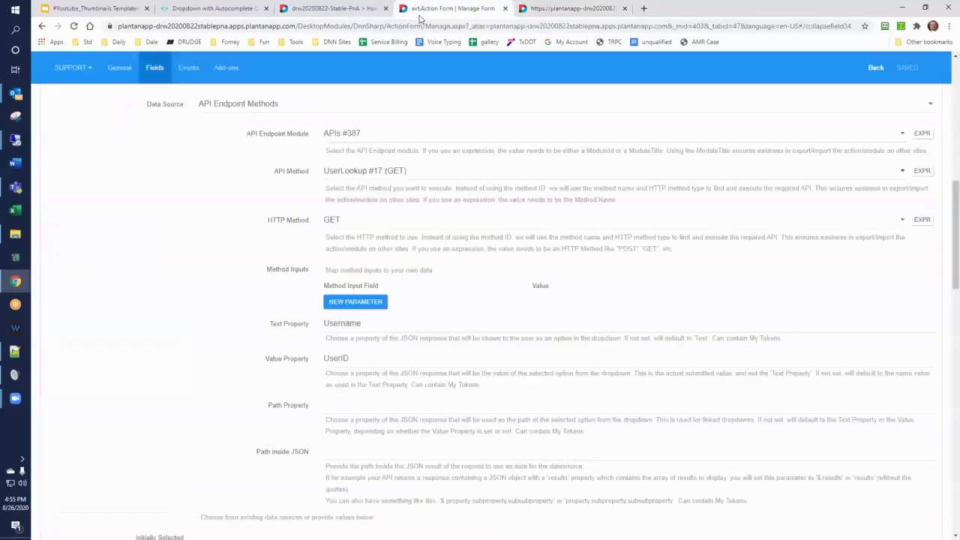
{"action": "double_click", "coordinate": [400, 325]}
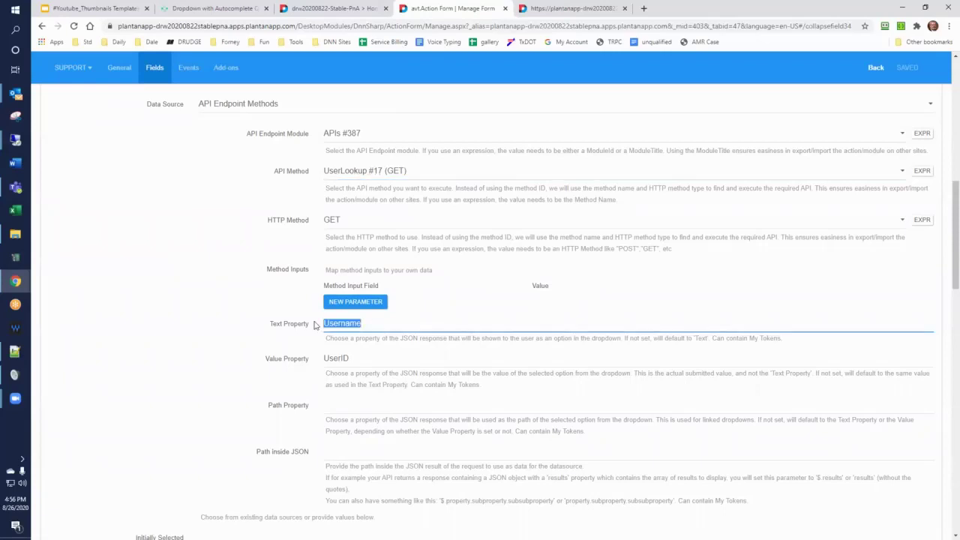
{"action": "double_click", "coordinate": [393, 361]}
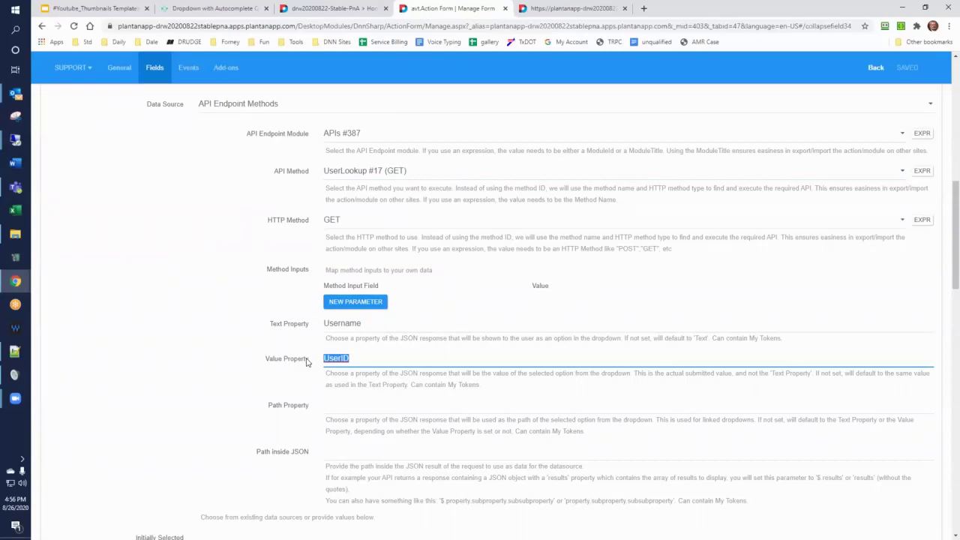
Examine the Path Property, Path inside JSON and remaining options of the dropdown field.
{"action": "scroll", "coordinate": [307, 362], "scroll_direction": "down", "scroll_amount": 2}
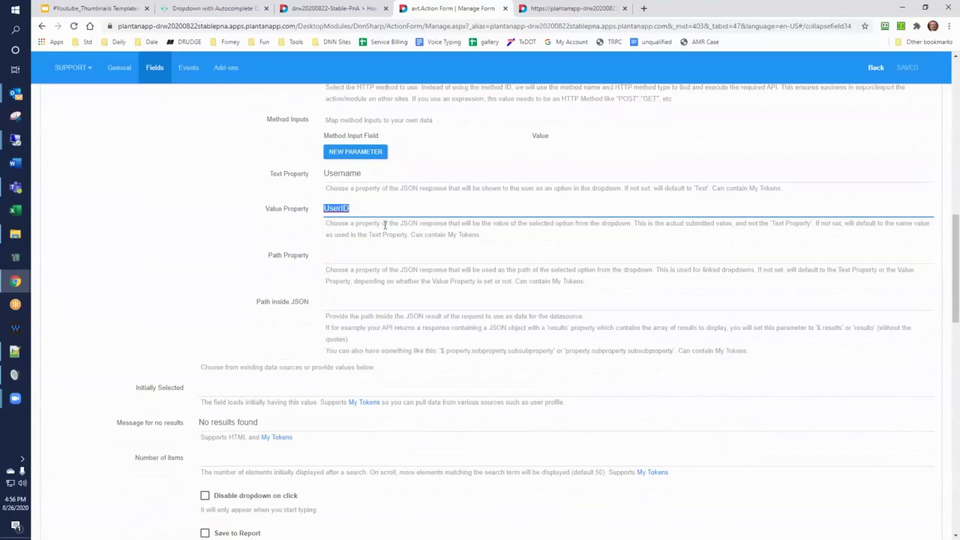
{"action": "left_click", "coordinate": [383, 250]}
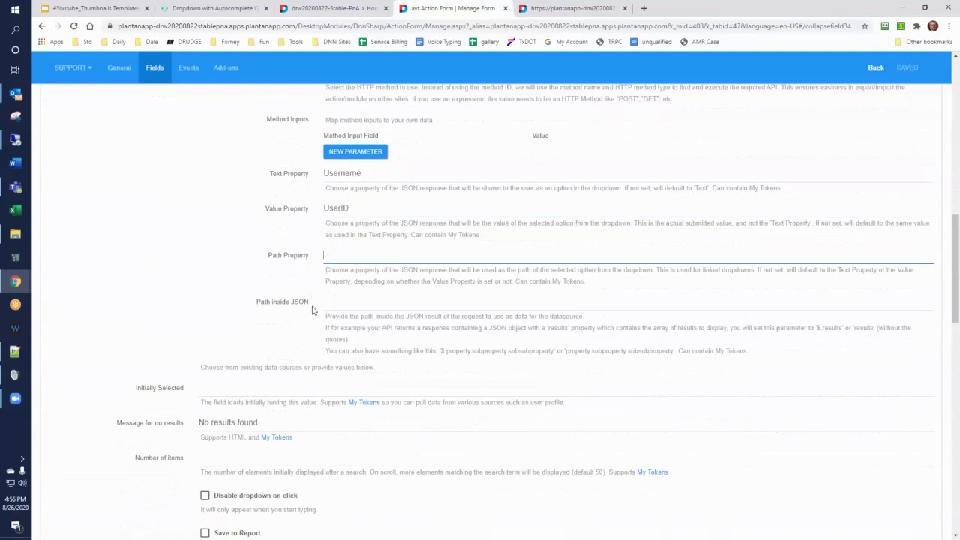
{"action": "scroll", "coordinate": [313, 300], "scroll_direction": "down", "scroll_amount": 2}
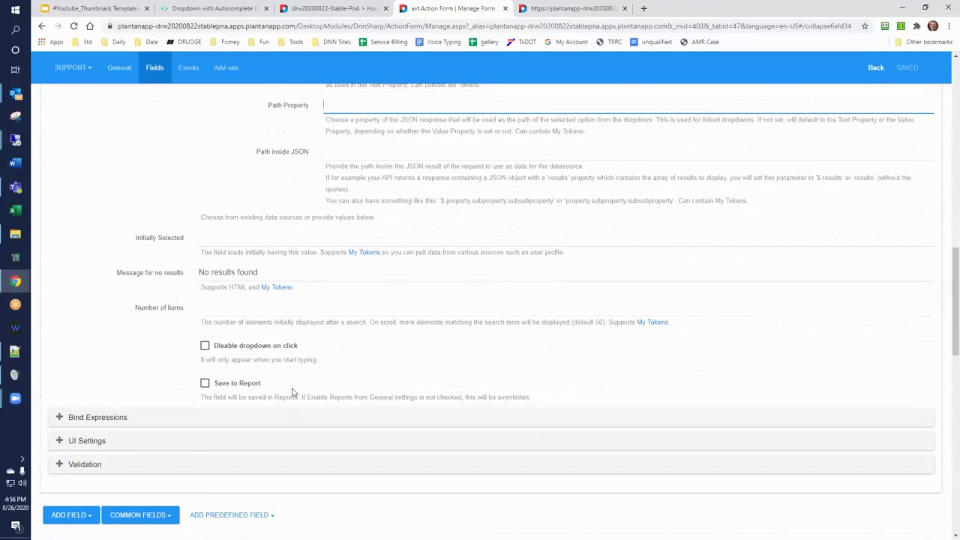
{"action": "scroll", "coordinate": [587, 377], "scroll_direction": "down", "scroll_amount": 1}
Test the Dropdown with Autocomplete field on the User Lookup page by searching for the test user and selecting the matching username.
{"action": "key", "text": "ctrl+shift+Tab"}
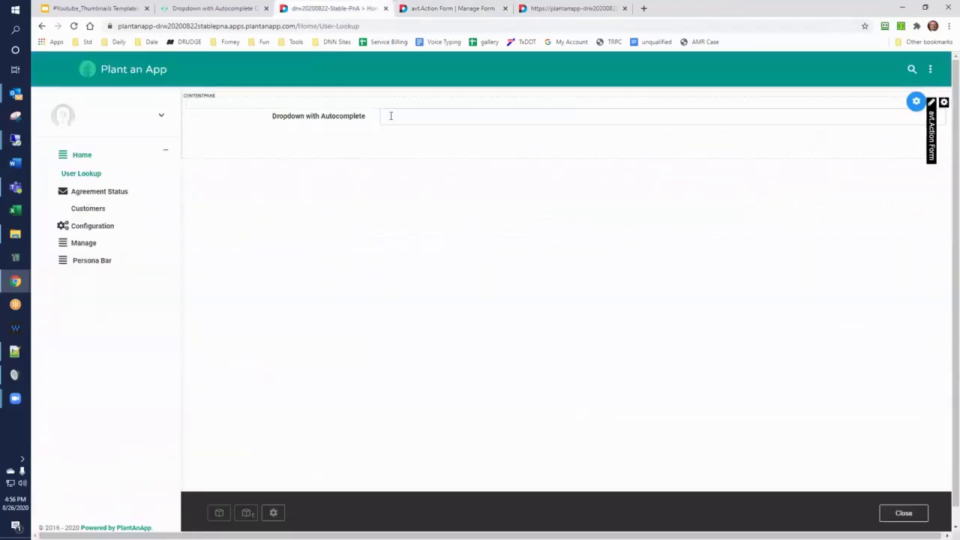
{"action": "left_click", "coordinate": [393, 116]}
{"action": "type", "text": "bill.jackson@test.com"}
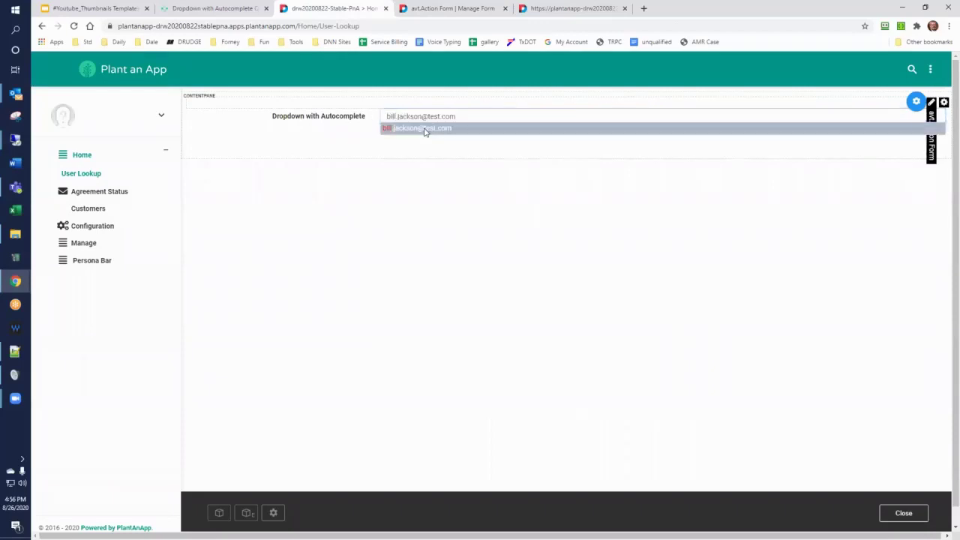
{"action": "left_click", "coordinate": [425, 128]}
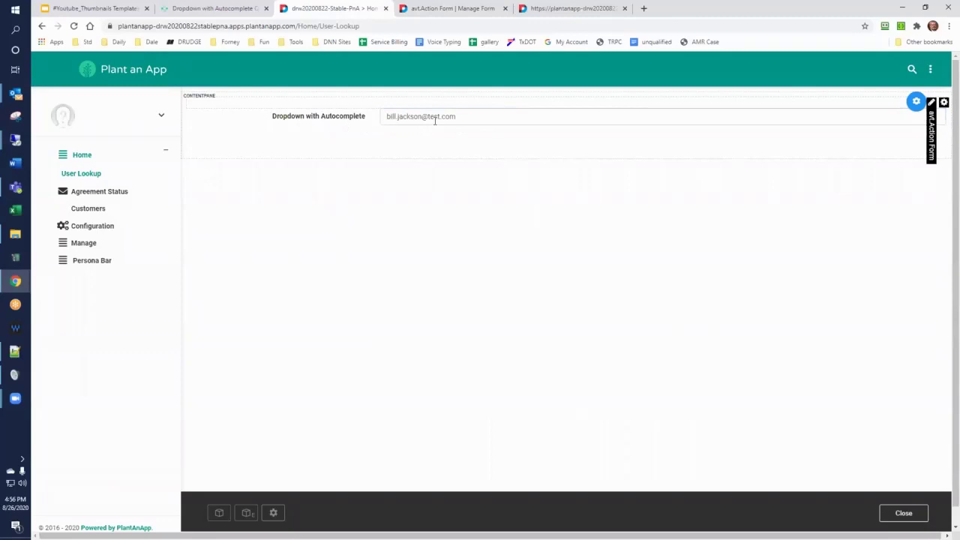